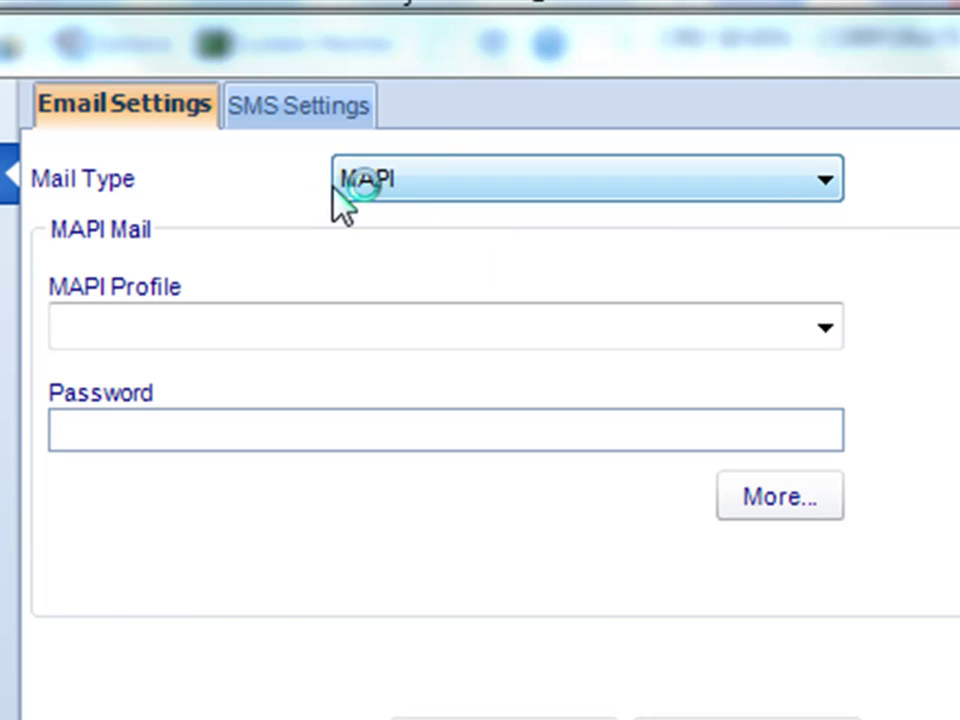
Choose the Outlook MAPI profile, paste in its password, and open Advanced MAPI Settings.
{"action": "left_click", "coordinate": [836, 337]}
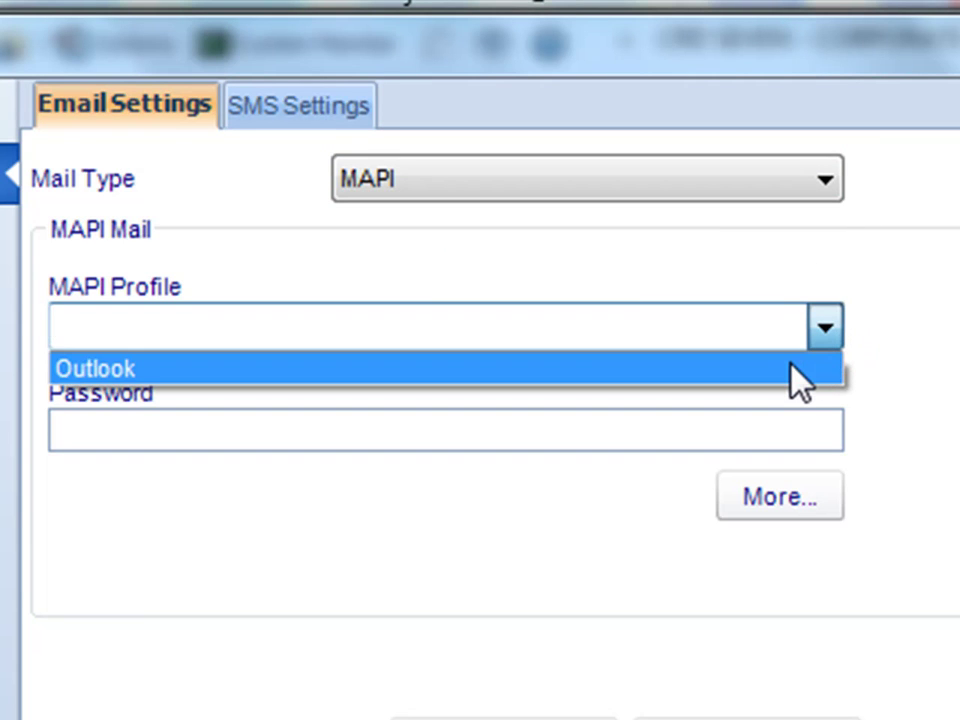
{"action": "left_click", "coordinate": [800, 380]}
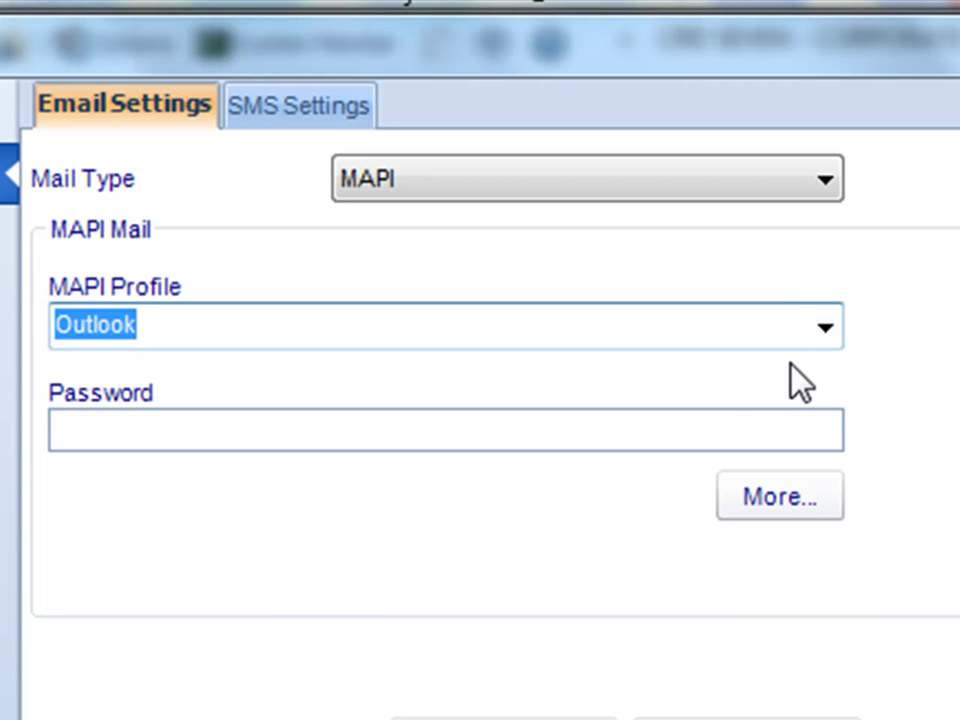
{"action": "left_click", "coordinate": [691, 425]}
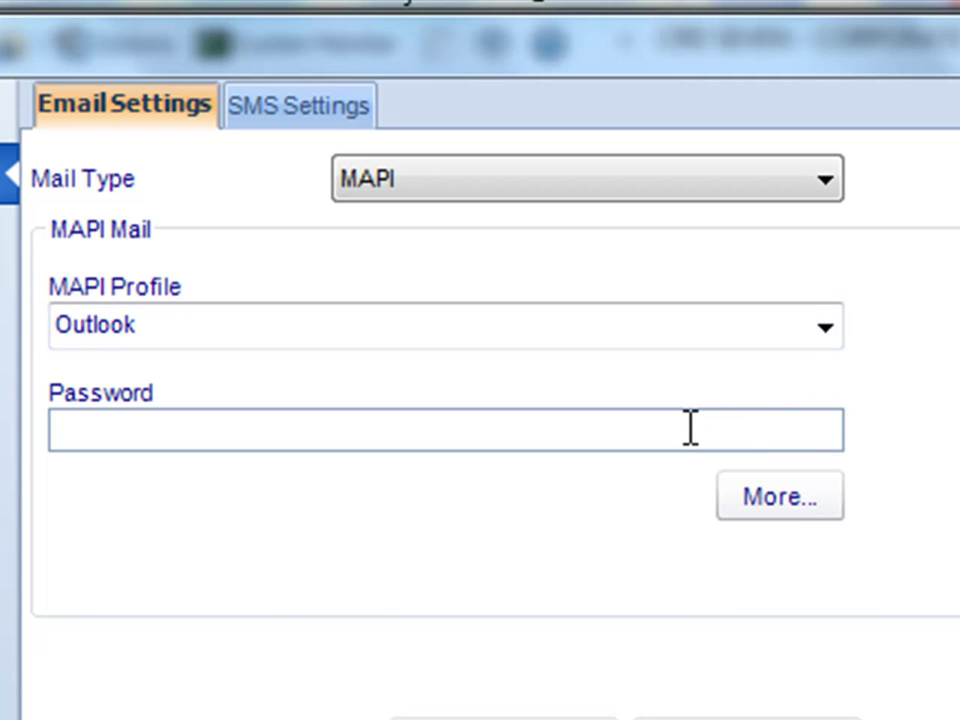
{"action": "key", "text": "ctrl+v"}
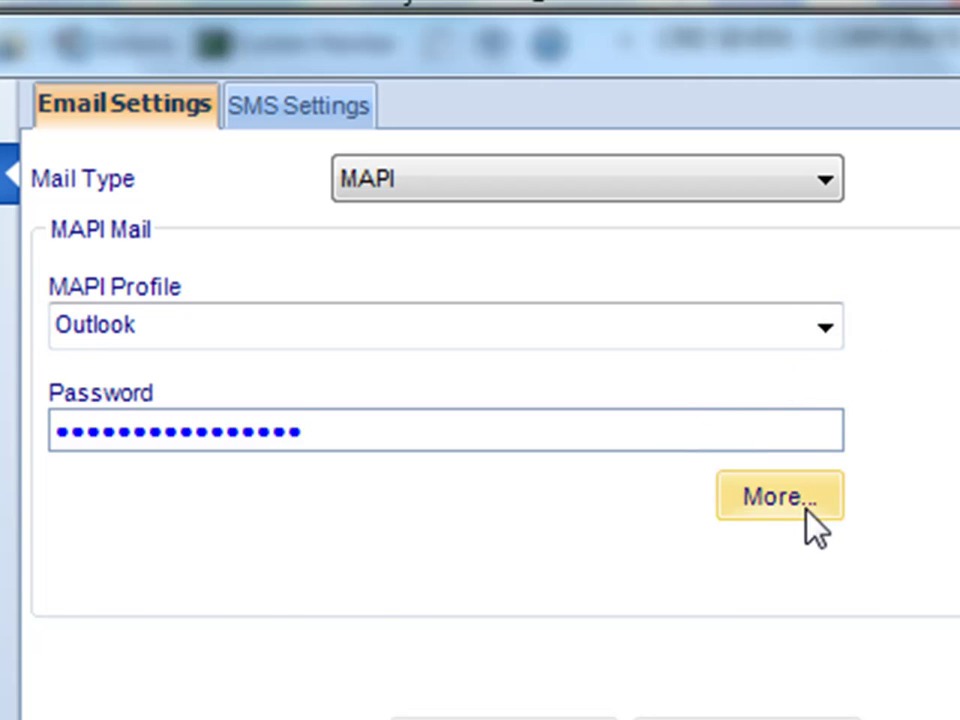
{"action": "left_click", "coordinate": [806, 510]}
{"action": "left_click_drag", "start_coordinate": [739, 697], "coordinate": [579, 476]}
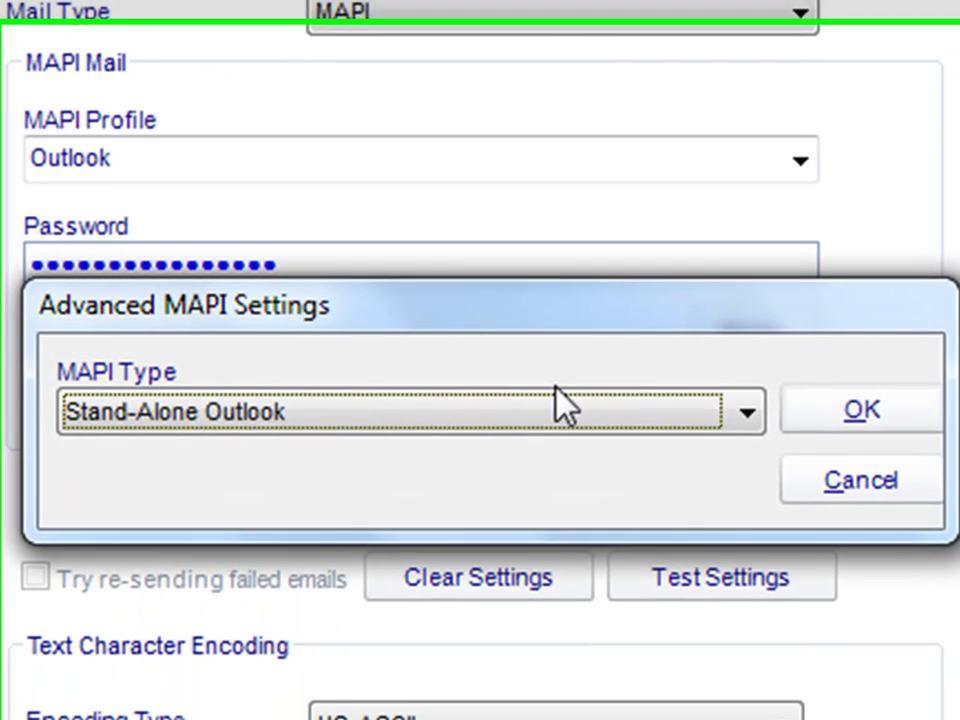
Try the Exchange Server and Exchange Web Service MAPI types, then return to Stand-Alone Outlook and confirm.
{"action": "left_click", "coordinate": [587, 584]}
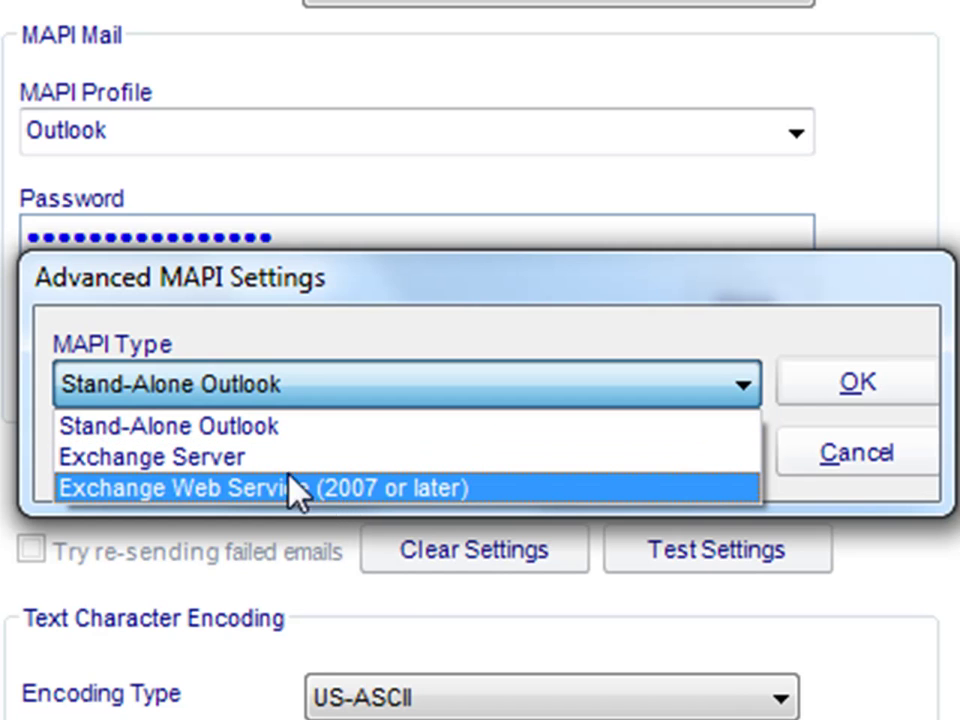
{"action": "left_click", "coordinate": [284, 462]}
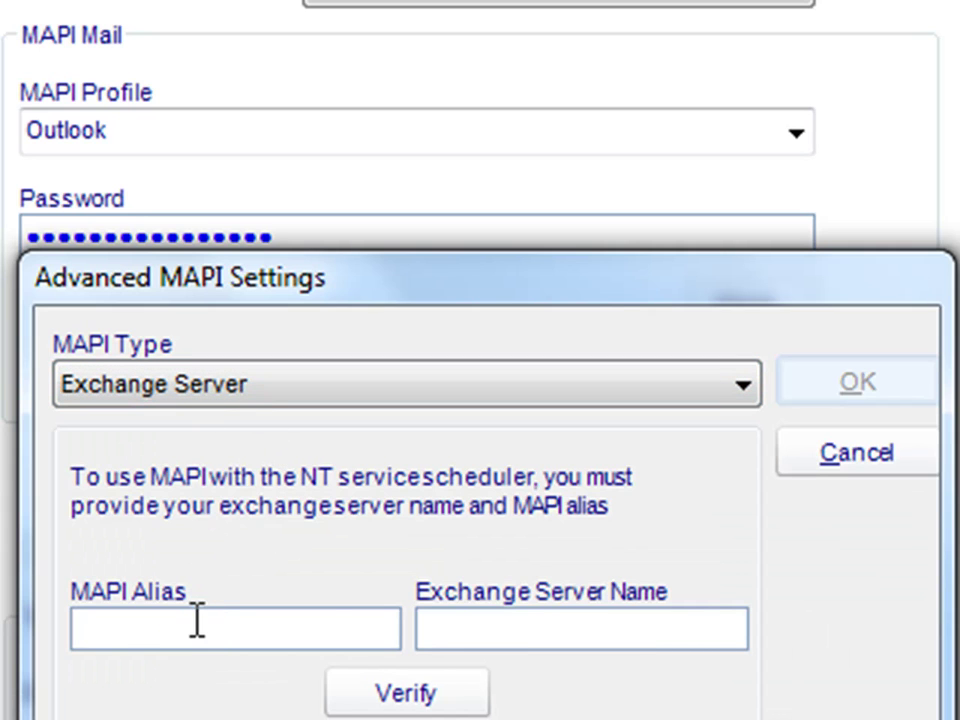
{"action": "mouse_move", "coordinate": [525, 627]}
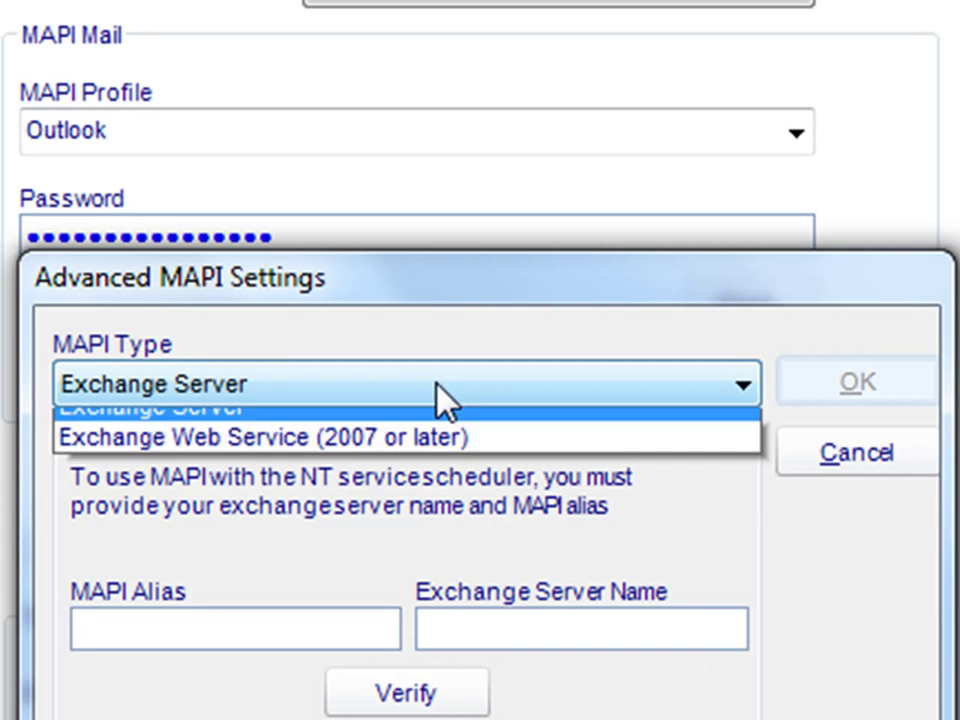
{"action": "left_click", "coordinate": [439, 390]}
{"action": "left_click", "coordinate": [418, 487]}
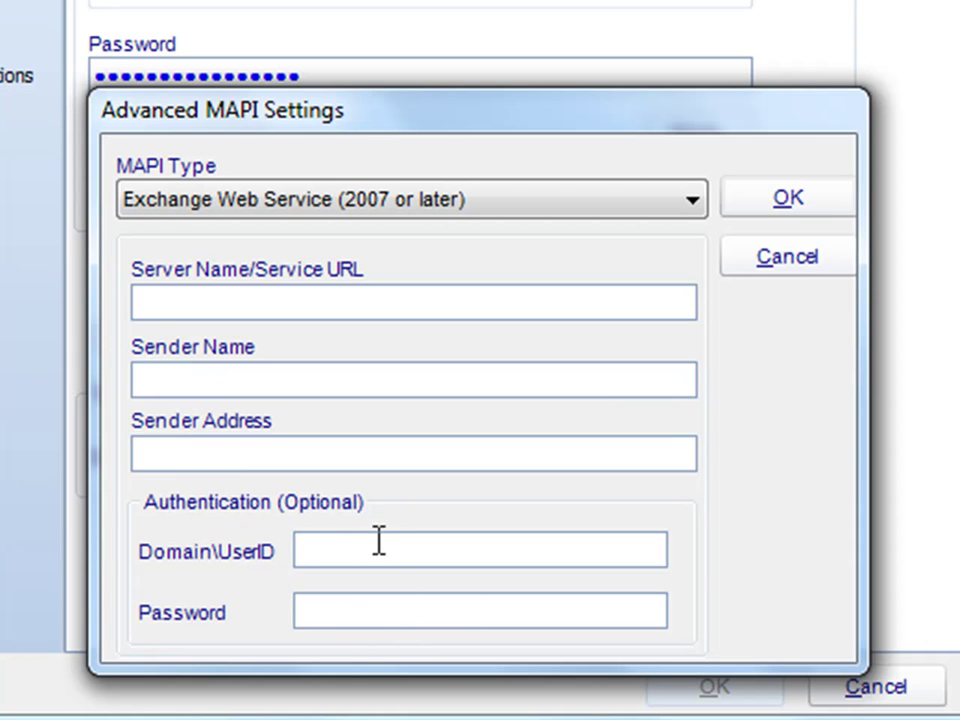
{"action": "left_click", "coordinate": [591, 201]}
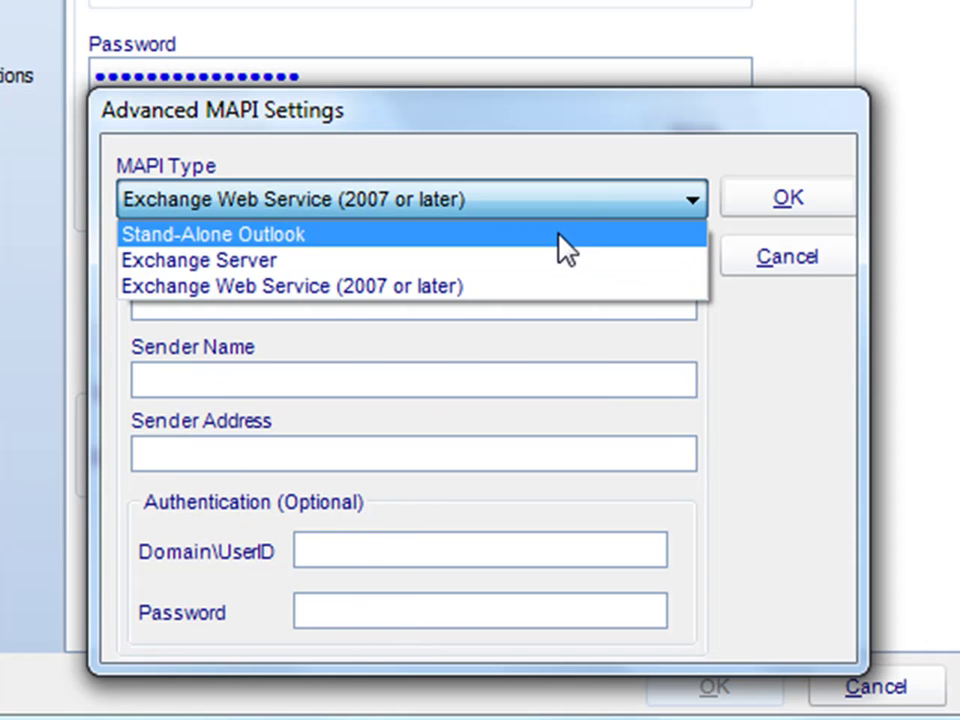
{"action": "left_click", "coordinate": [558, 234]}
{"action": "left_click", "coordinate": [751, 211]}
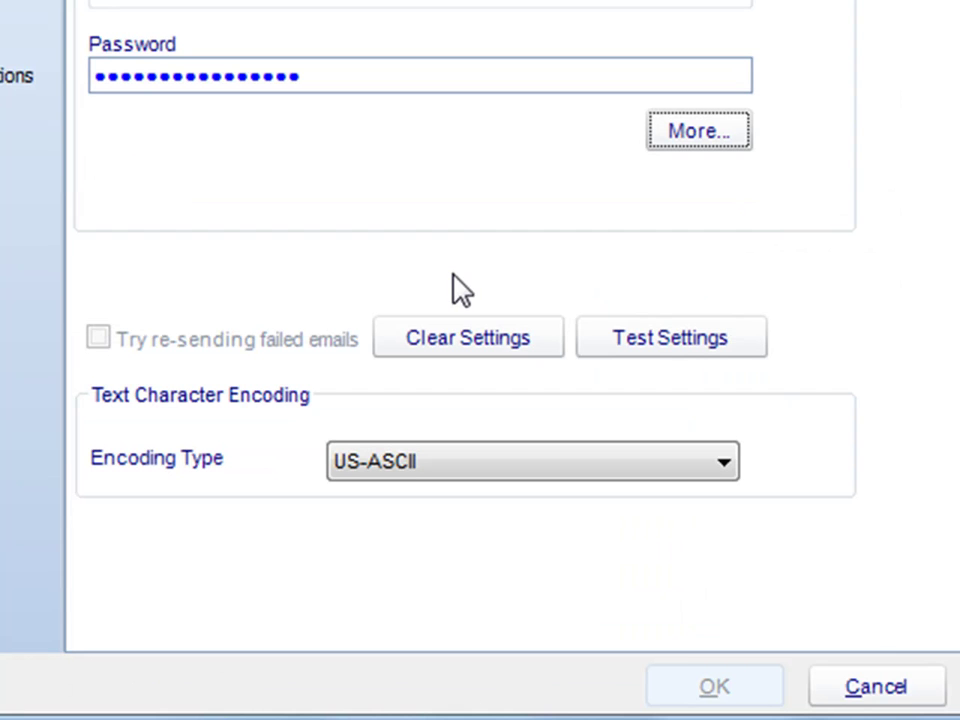
{"action": "left_click", "coordinate": [660, 345]}
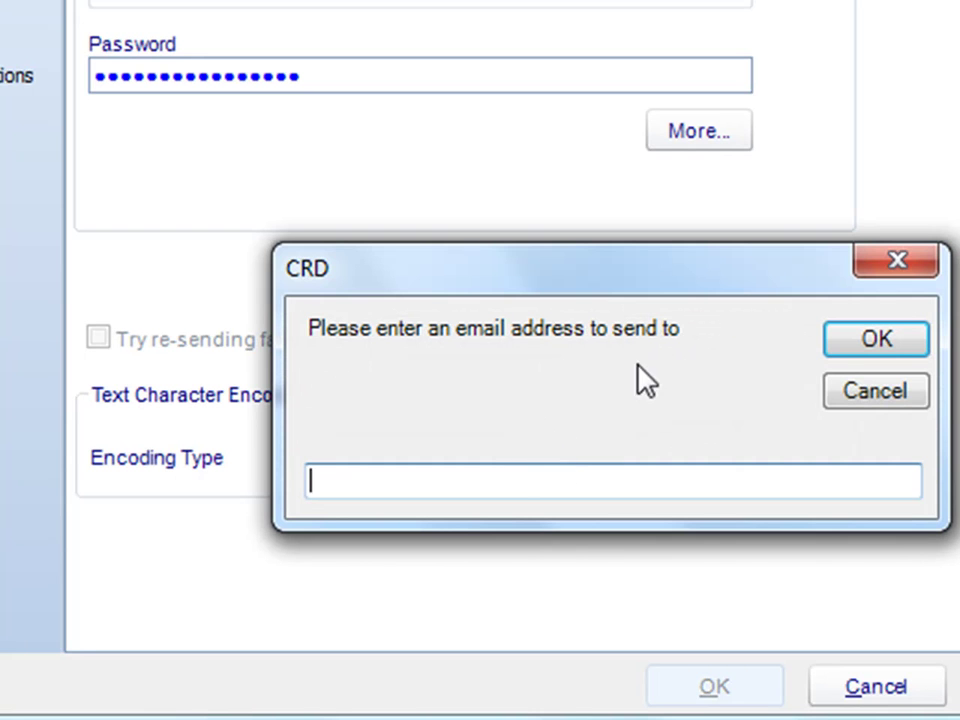
{"action": "left_click_drag", "start_coordinate": [592, 276], "coordinate": [495, 113]}
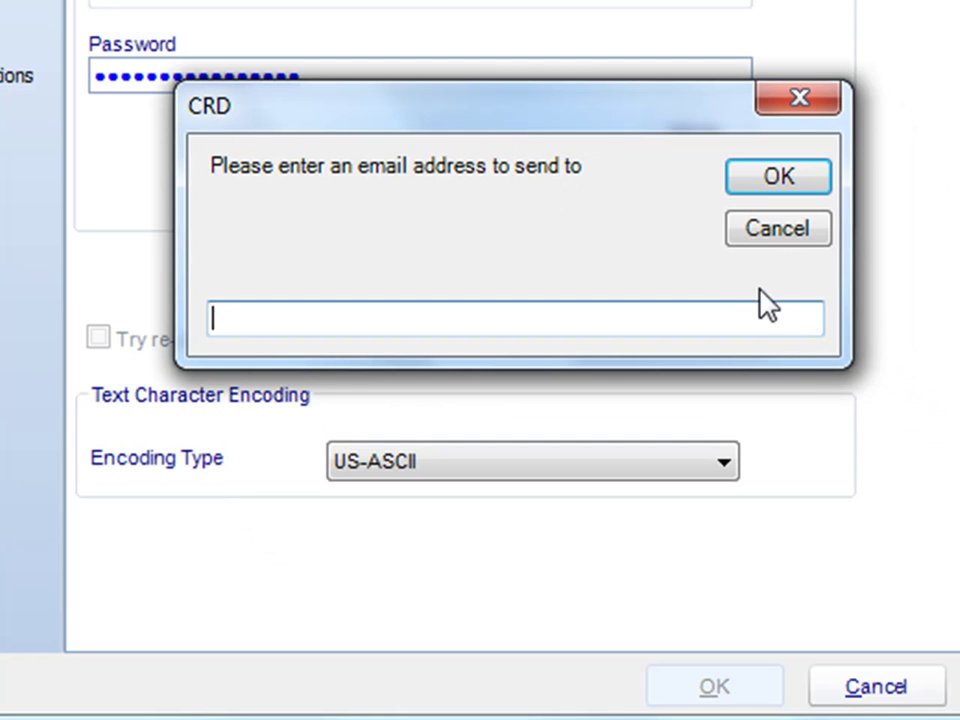
{"action": "left_click", "coordinate": [805, 236]}
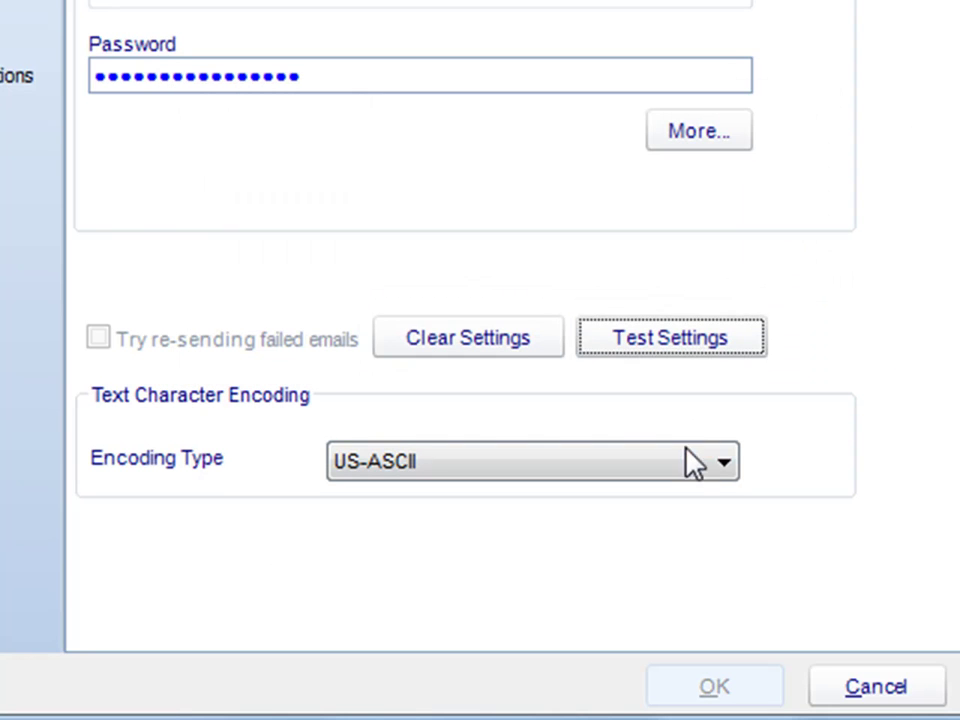
{"action": "left_click", "coordinate": [690, 471]}
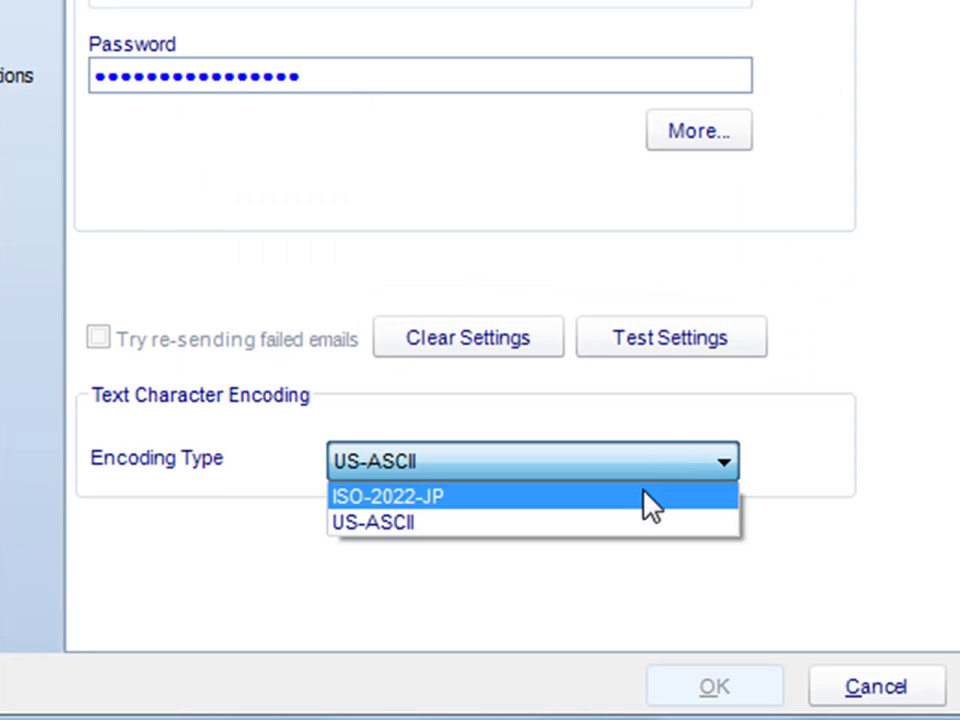
{"action": "left_click", "coordinate": [842, 379]}
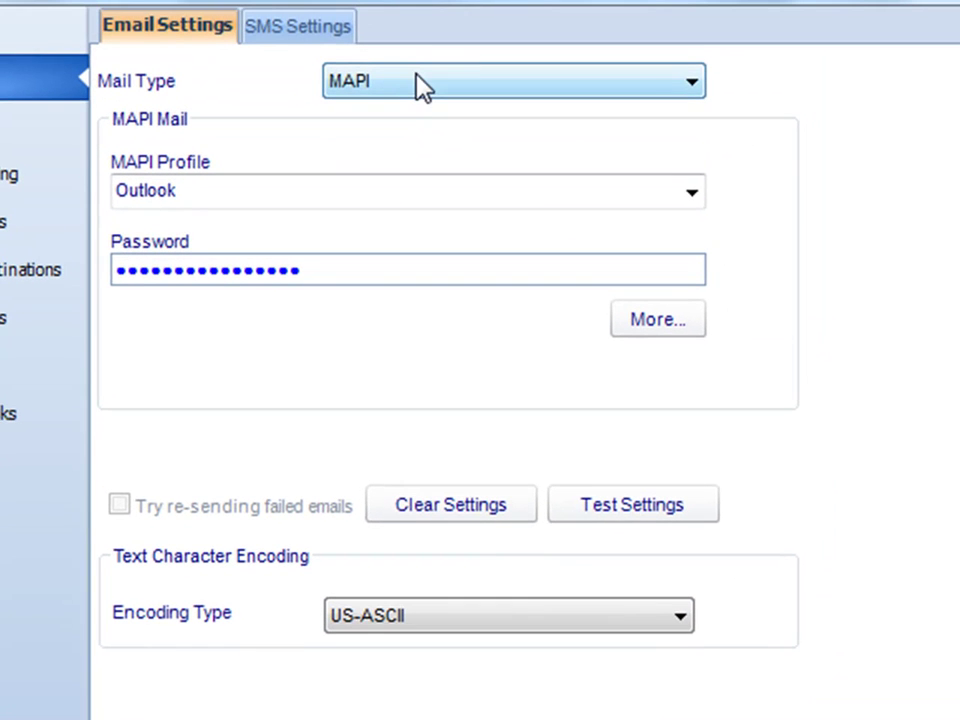
Switch the mail type to SMTP and review the User ID, password and 'exchange' server fields.
{"action": "left_click", "coordinate": [417, 78]}
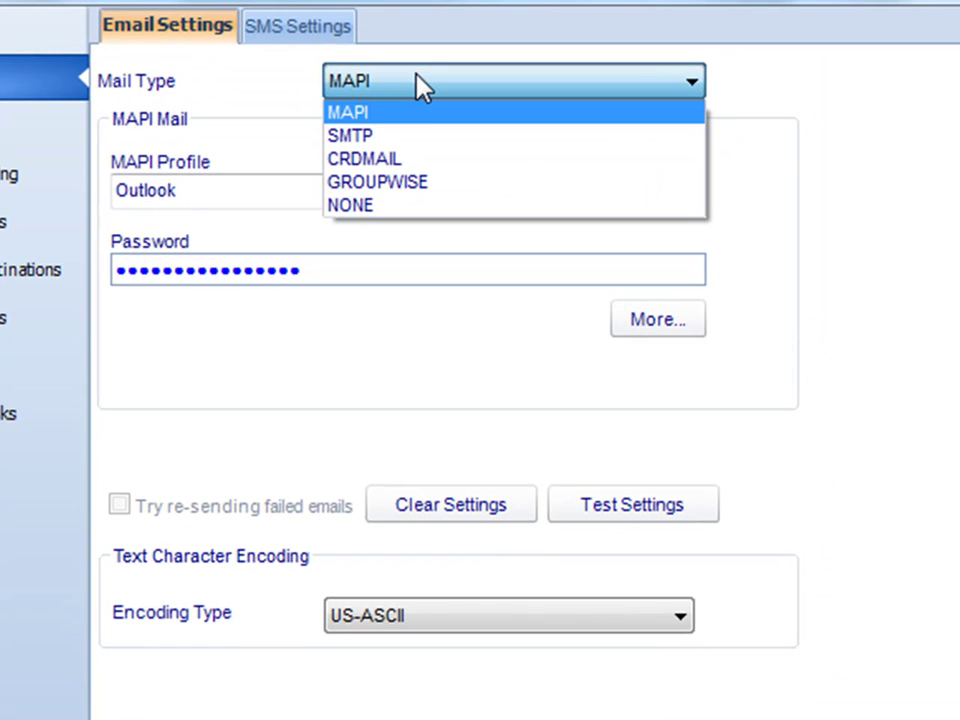
{"action": "left_click", "coordinate": [417, 140]}
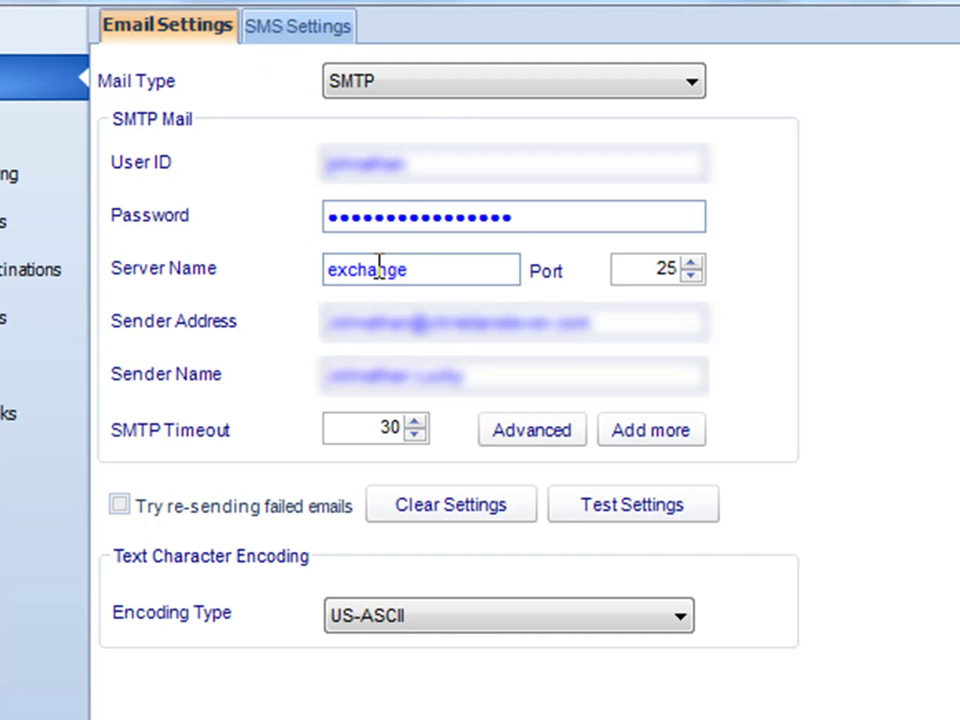
{"action": "left_click_drag", "start_coordinate": [407, 165], "coordinate": [258, 125]}
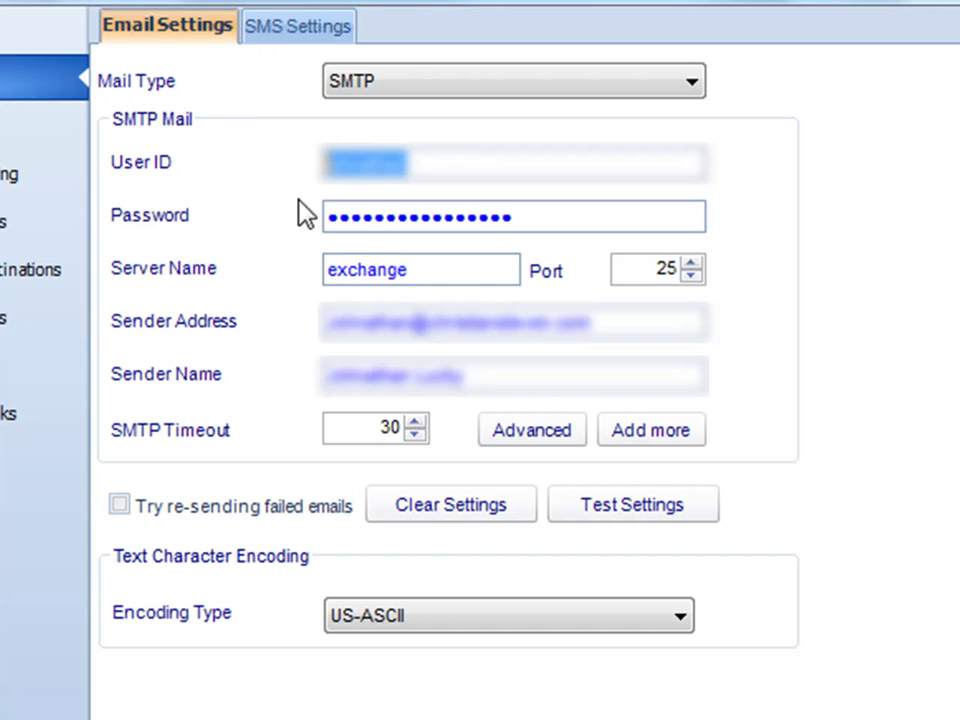
{"action": "left_click", "coordinate": [388, 218]}
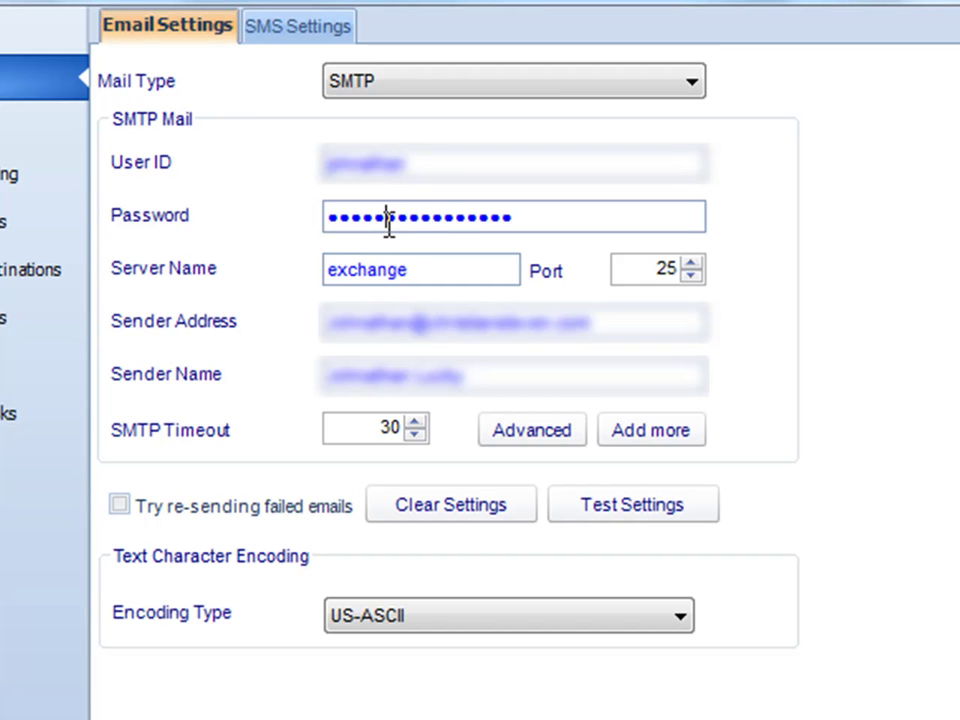
{"action": "left_click", "coordinate": [420, 272]}
{"action": "left_click", "coordinate": [507, 437]}
{"action": "left_click_drag", "start_coordinate": [478, 330], "coordinate": [420, 189]}
{"action": "left_click", "coordinate": [443, 229]}
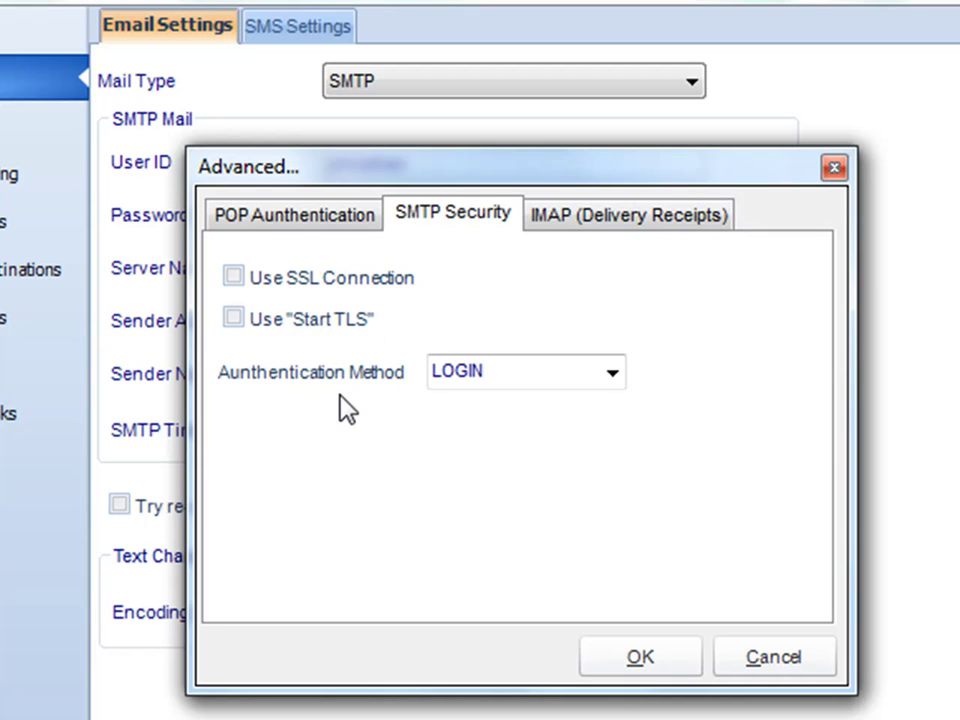
{"action": "left_click", "coordinate": [561, 212]}
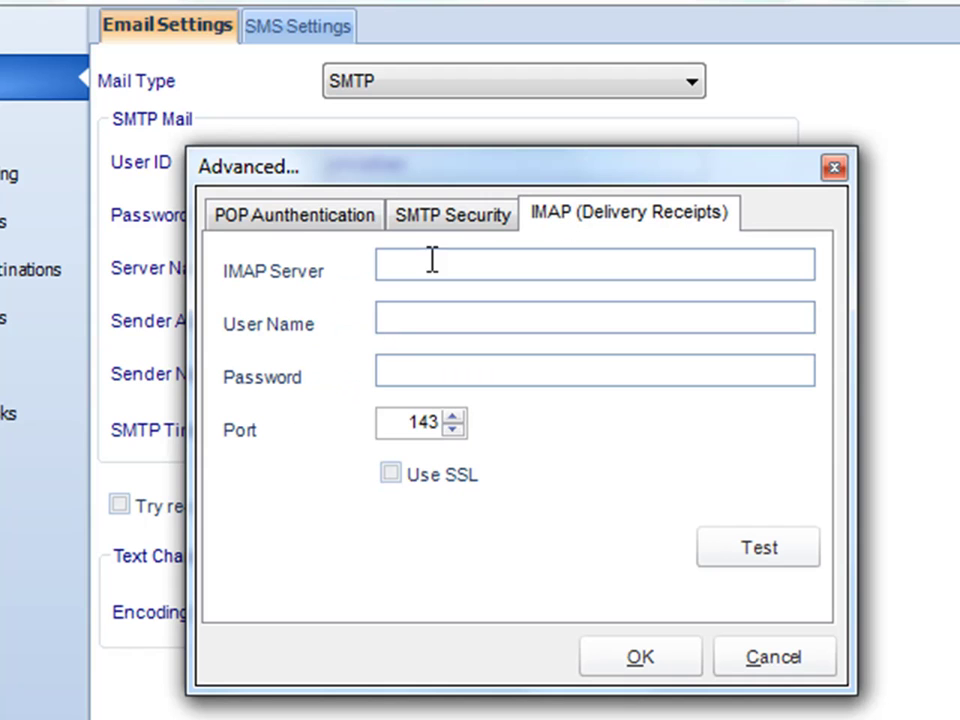
{"action": "left_click", "coordinate": [314, 212]}
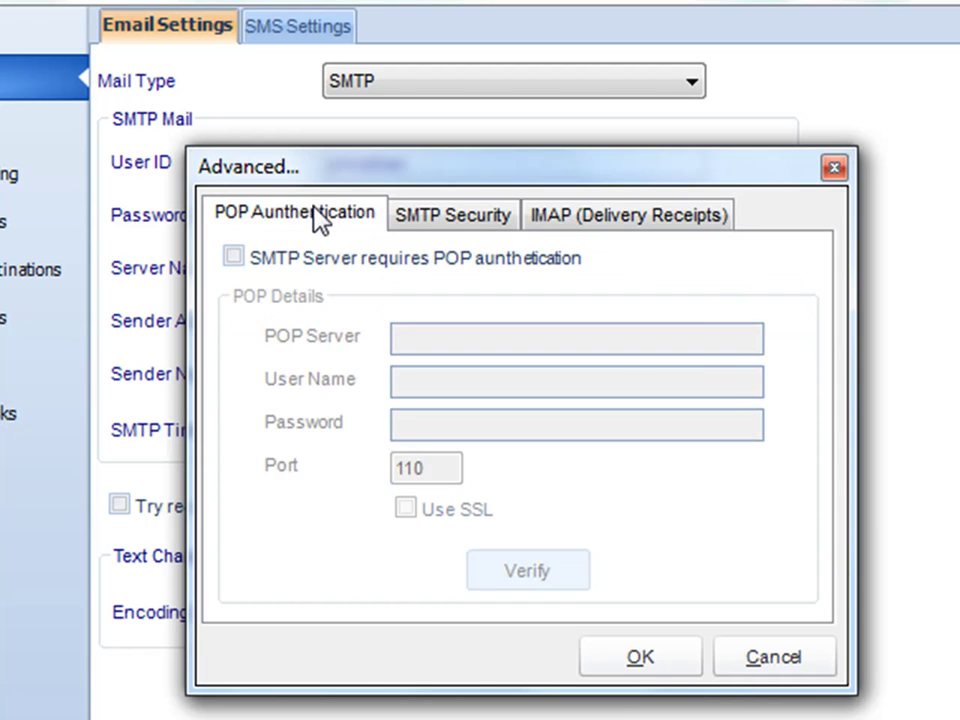
{"action": "left_click", "coordinate": [728, 662]}
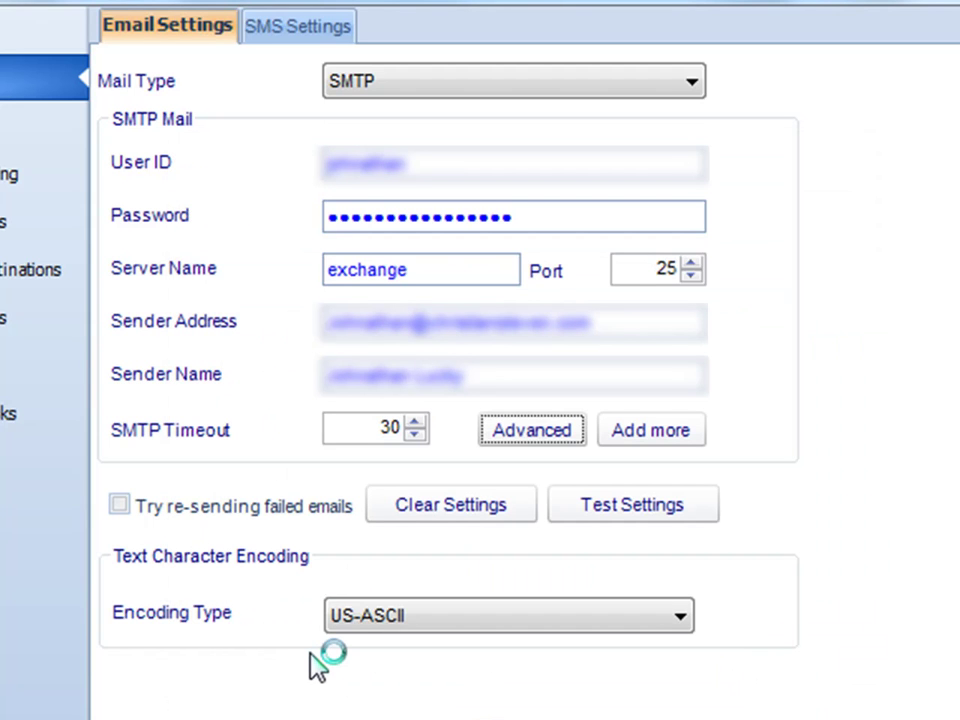
{"action": "left_click", "coordinate": [636, 506]}
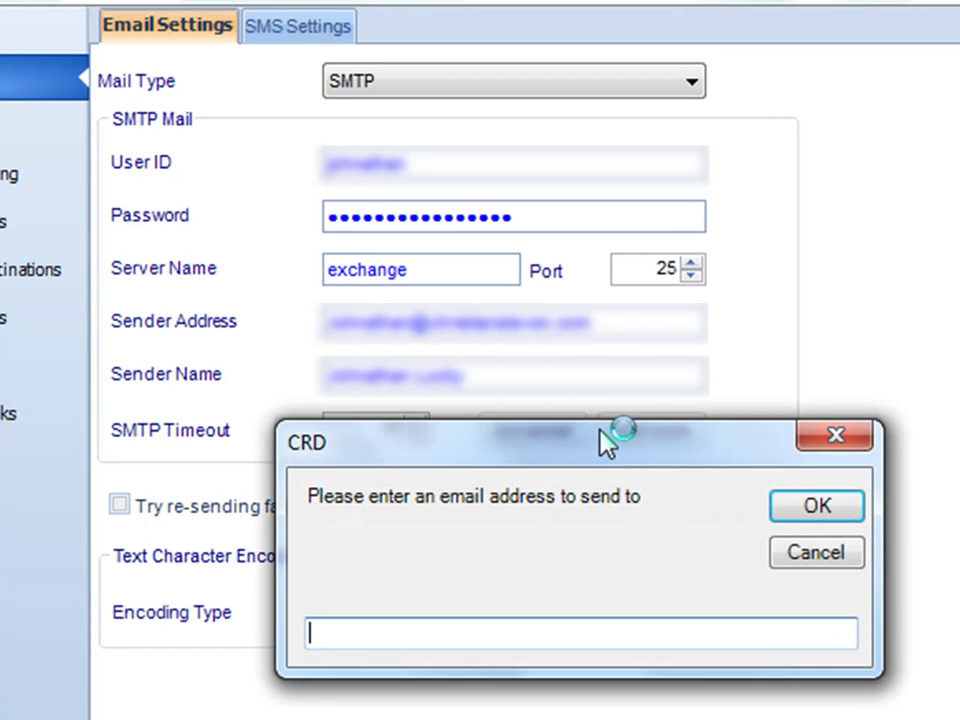
{"action": "left_click_drag", "start_coordinate": [603, 432], "coordinate": [551, 230]}
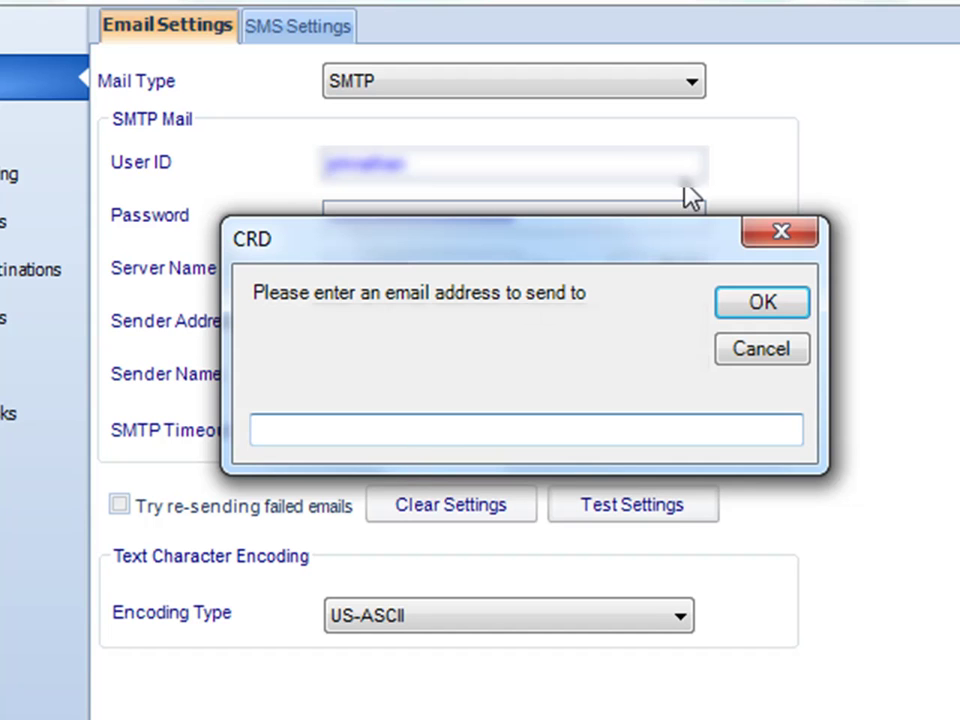
{"action": "left_click", "coordinate": [767, 352]}
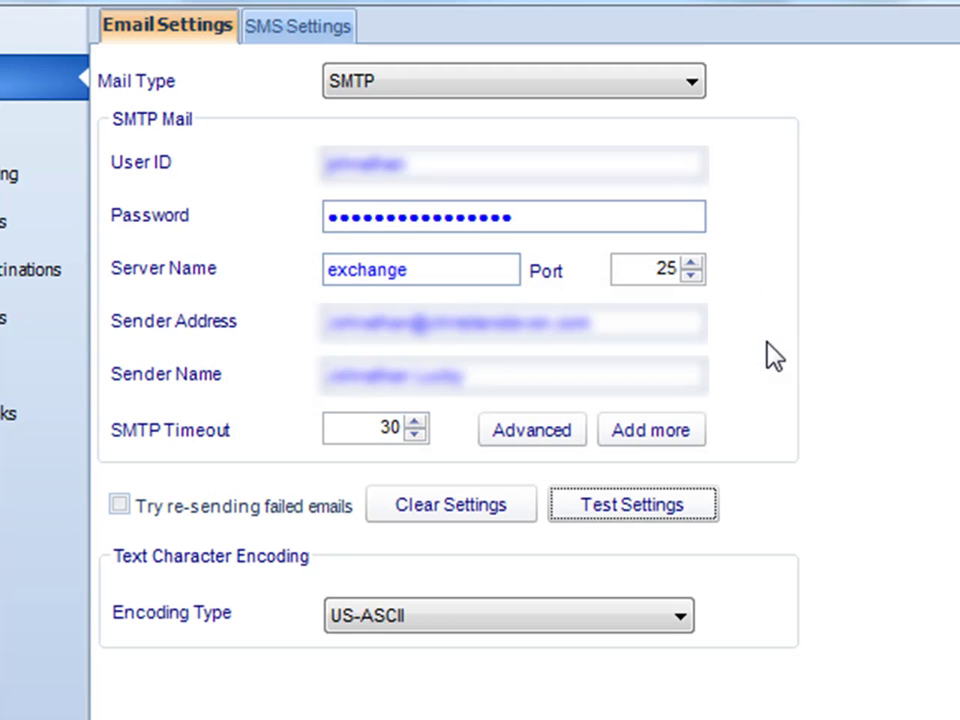
Switch the mail type to CRDMAIL and click into the Sender Name and Sender Address fields.
{"action": "left_click", "coordinate": [676, 88]}
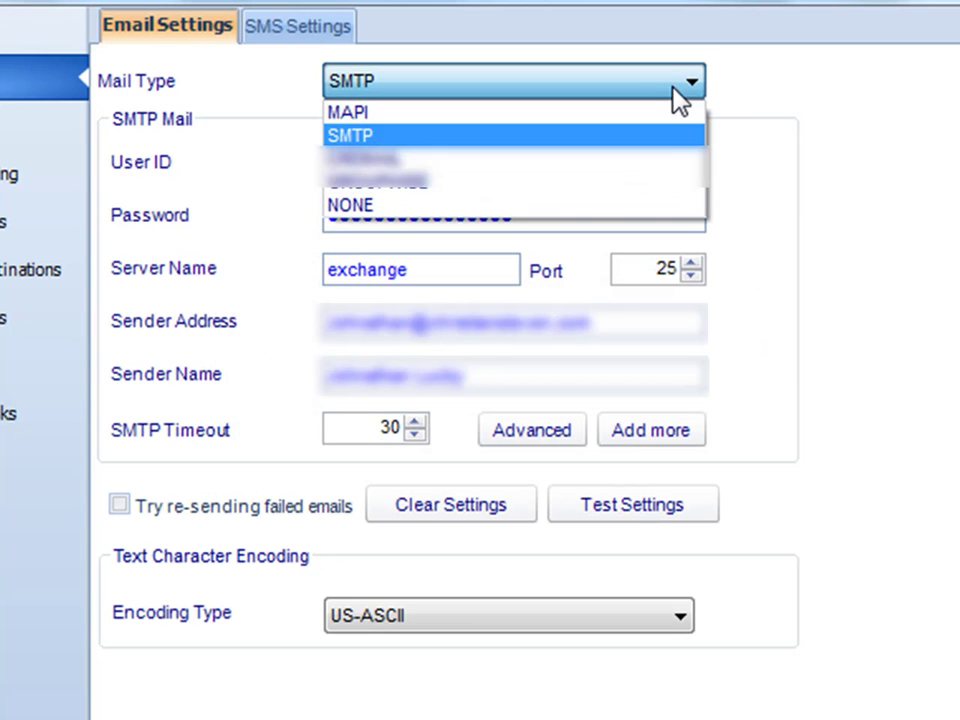
{"action": "left_click", "coordinate": [596, 158]}
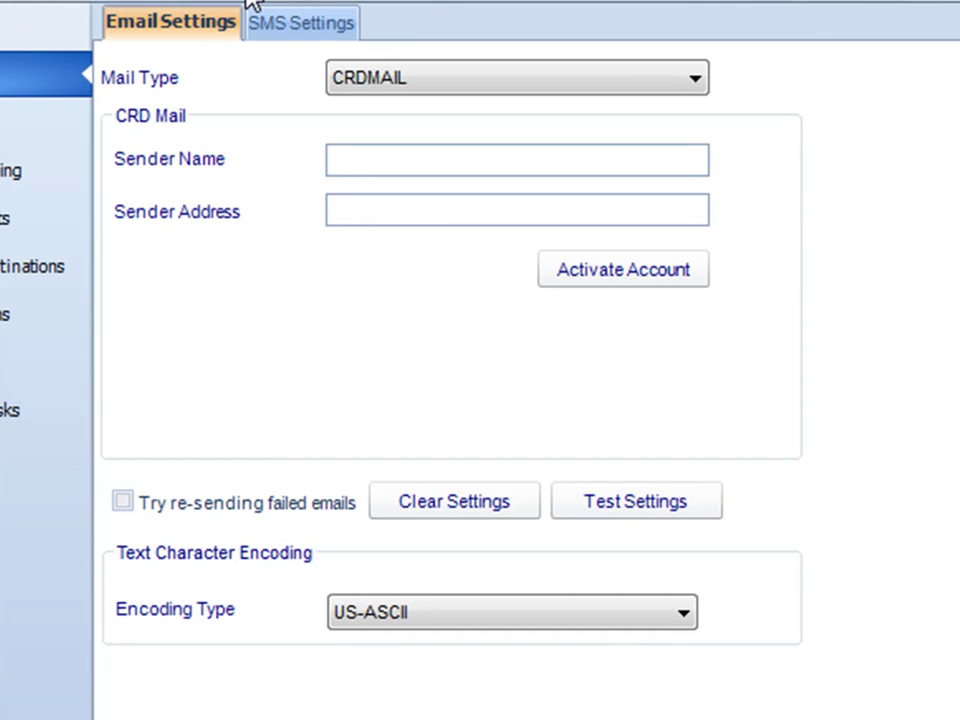
{"action": "left_click", "coordinate": [402, 163]}
{"action": "left_click", "coordinate": [471, 214]}
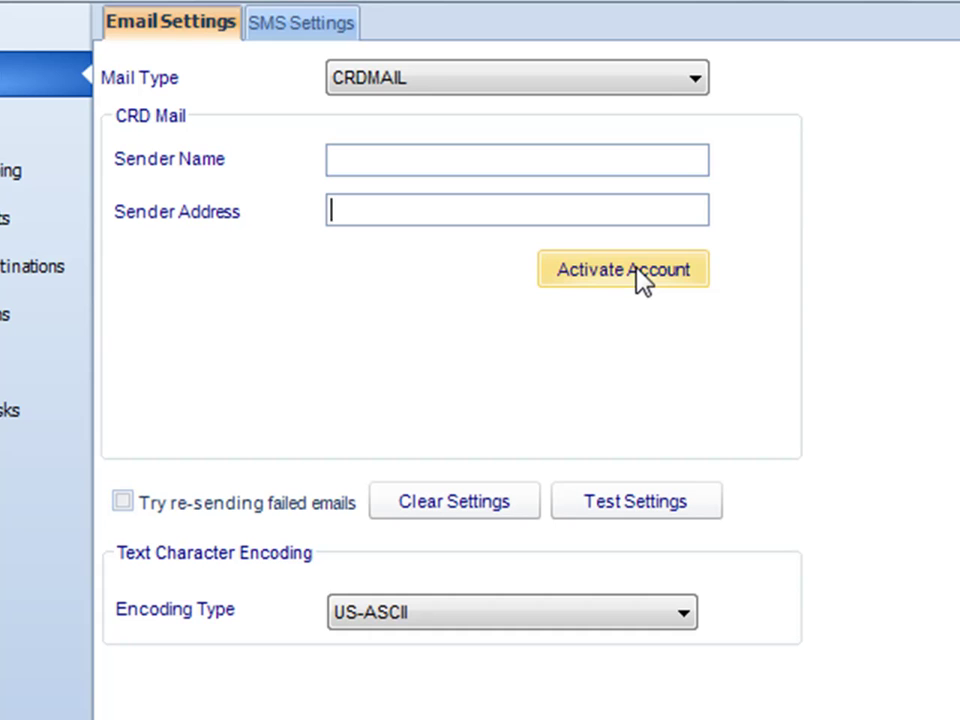
{"action": "left_click", "coordinate": [530, 166]}
Enter 'Info' as the sender name and fill in the sender e-mail address.
{"action": "type", "text": "Info"}
{"action": "key", "text": "Tab"}
Start online CRDMAIL account activation, sign in, and select the Customer Number field on the activation page.
{"action": "left_click", "coordinate": [590, 280]}
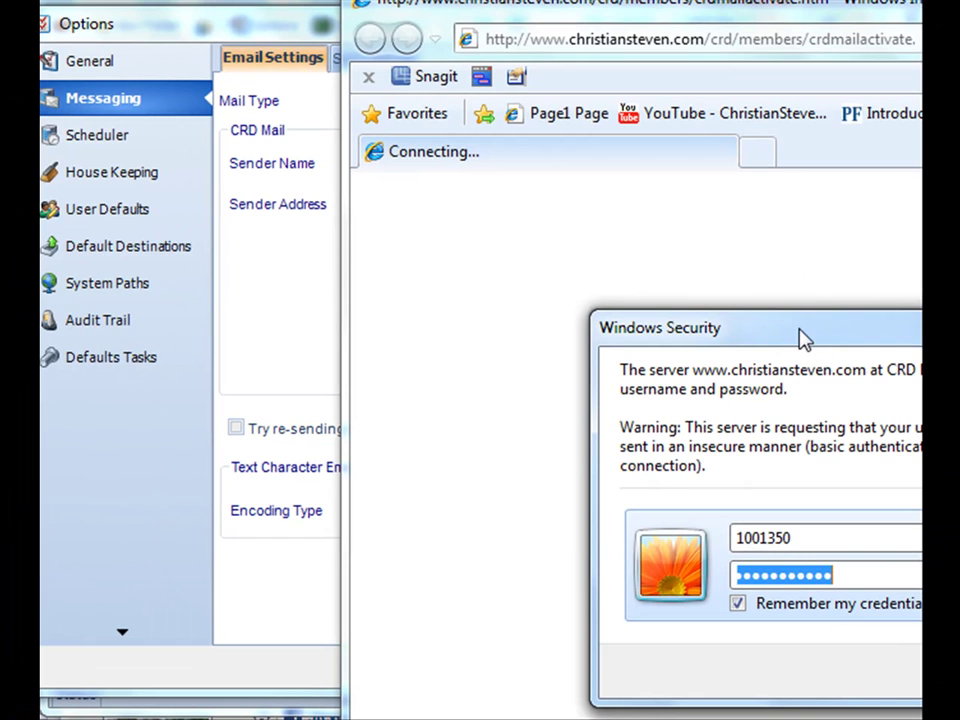
{"action": "left_click_drag", "start_coordinate": [800, 340], "coordinate": [460, 143]}
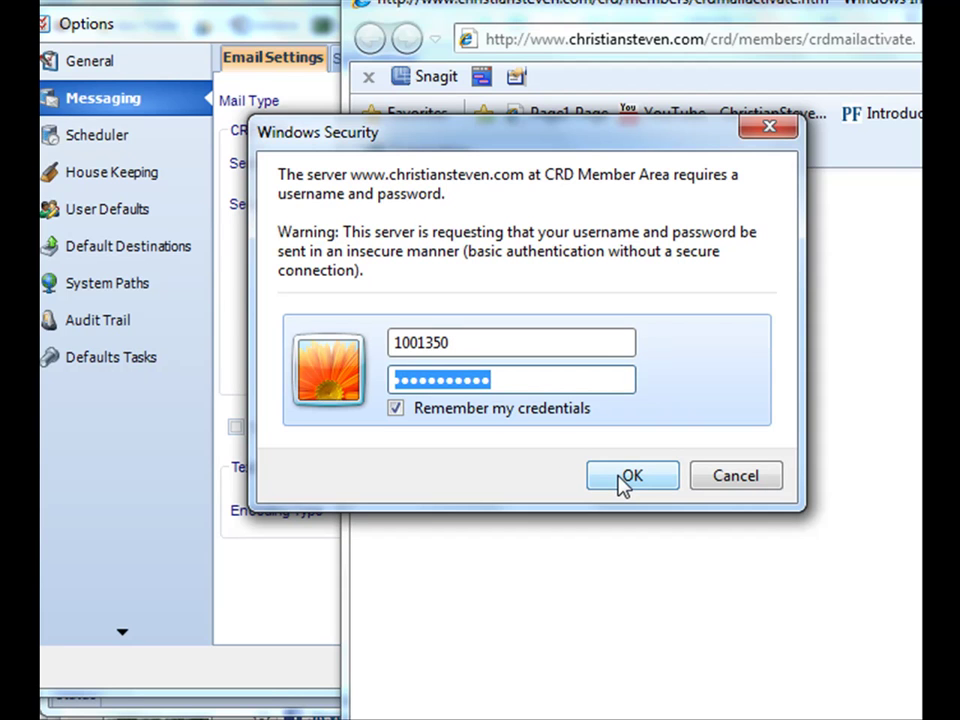
{"action": "left_click", "coordinate": [628, 478]}
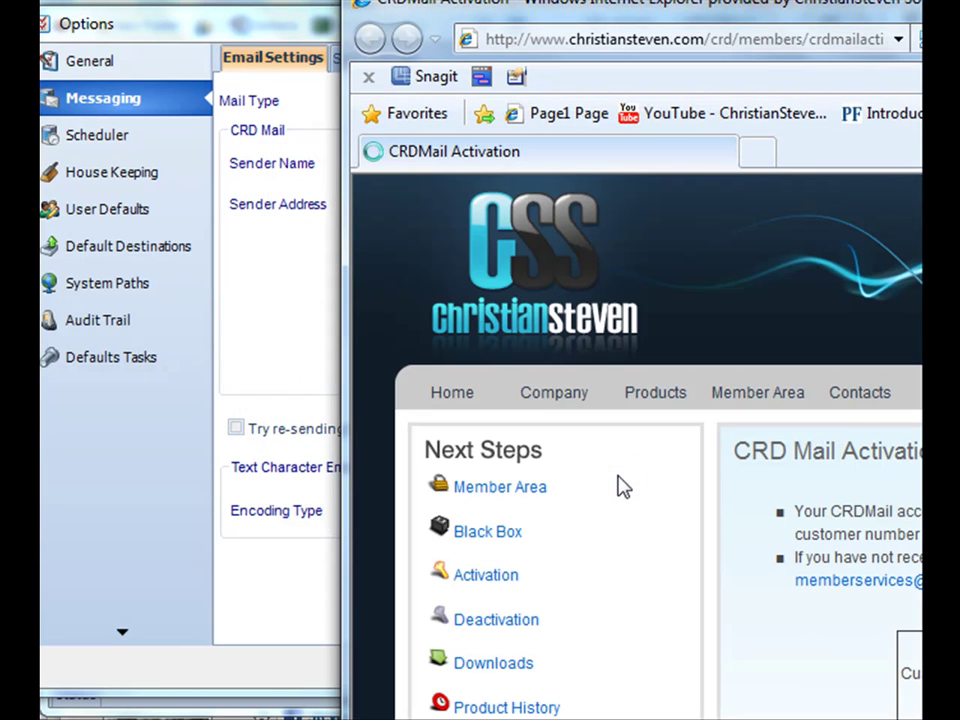
{"action": "left_click_drag", "start_coordinate": [821, 11], "coordinate": [350, 0]}
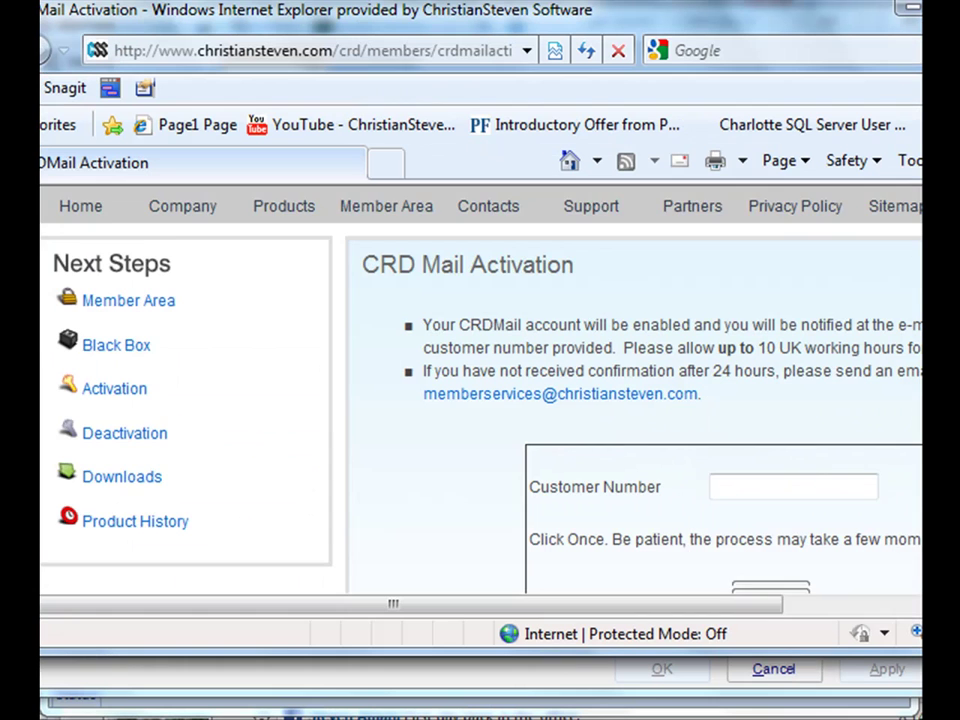
{"action": "scroll", "coordinate": [826, 410], "scroll_direction": "down", "scroll_amount": 2}
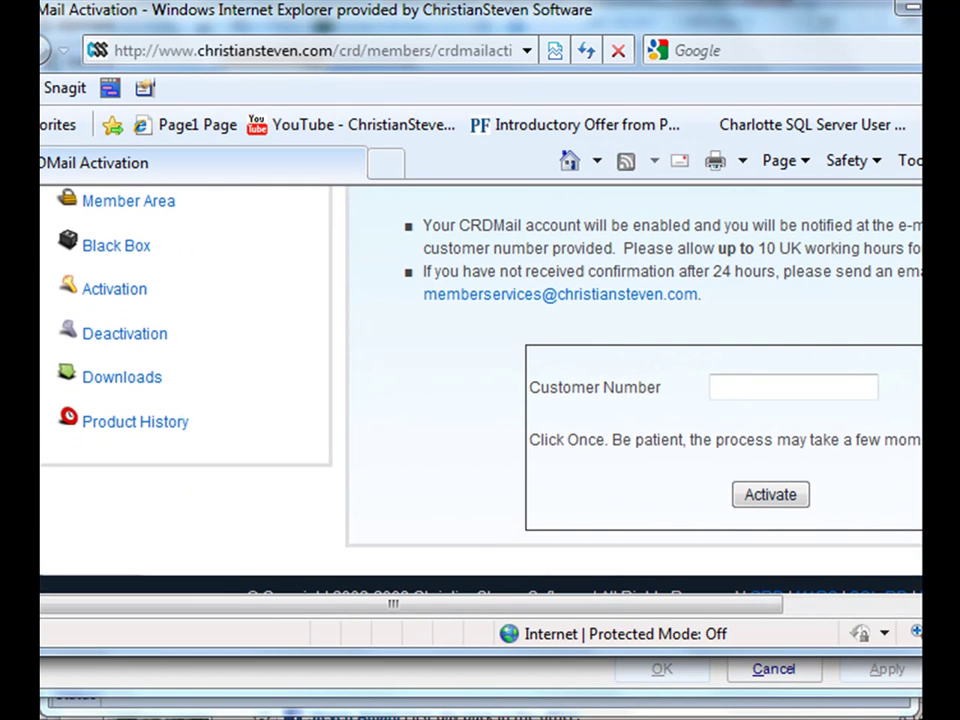
{"action": "left_click", "coordinate": [809, 388]}
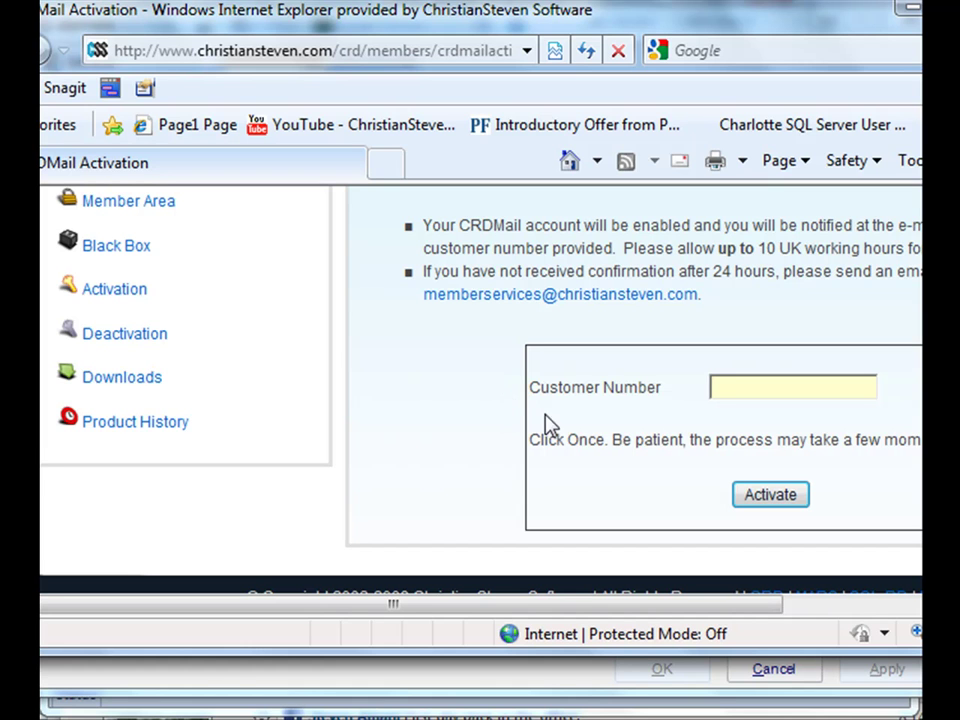
{"action": "left_click_drag", "start_coordinate": [560, 612], "coordinate": [666, 606]}
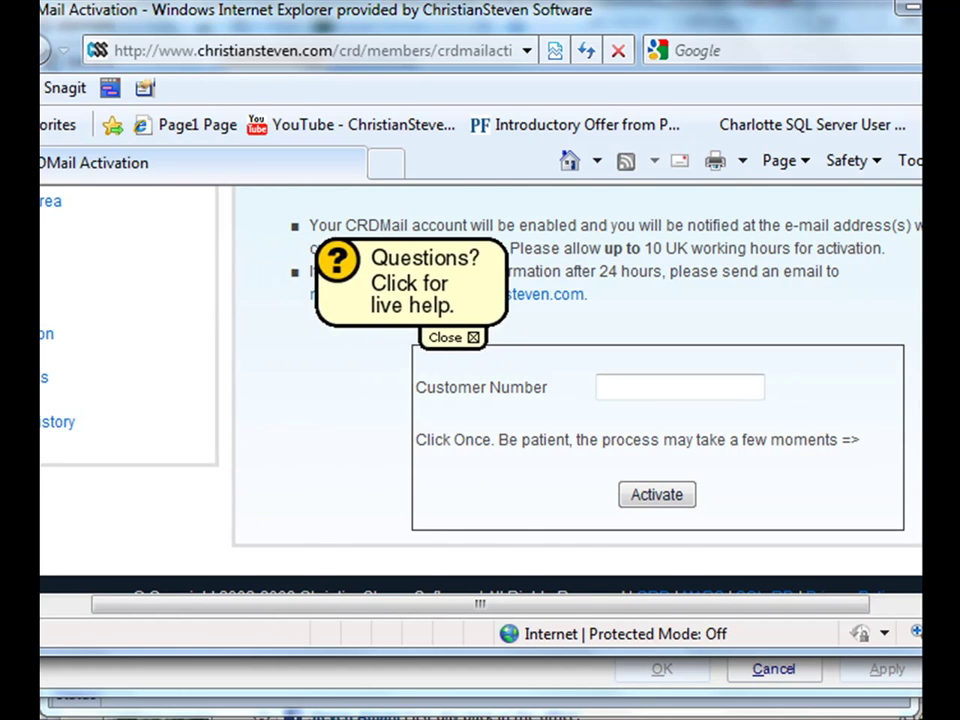
Close the browser, switch the mail type to GROUPWISE, and check the User ID and Password fields.
{"action": "key", "text": "alt+F4"}
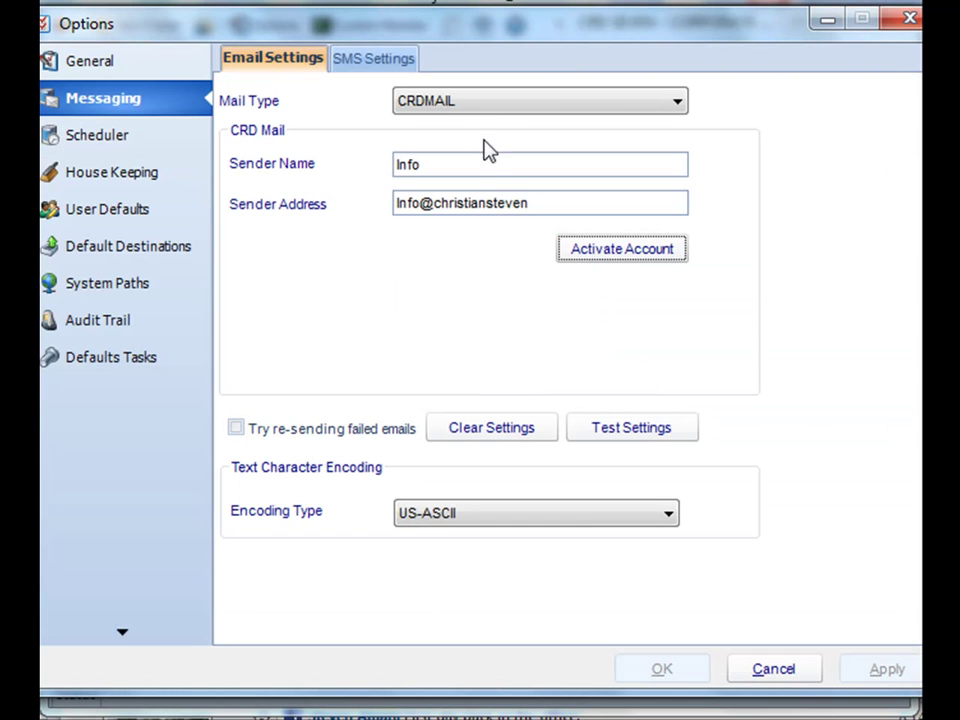
{"action": "left_click", "coordinate": [463, 102]}
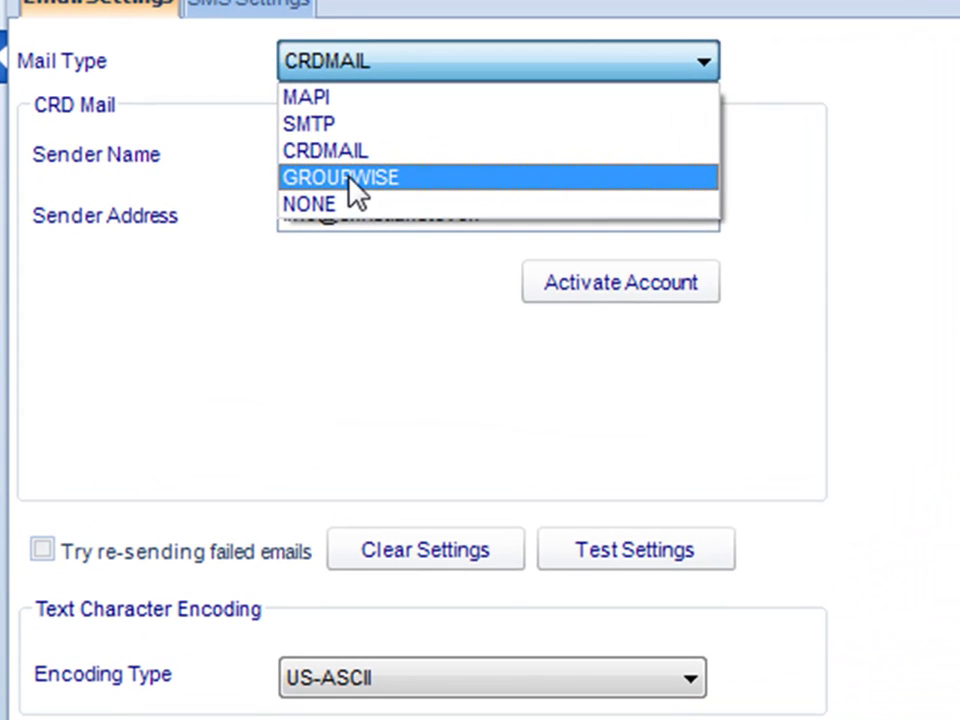
{"action": "left_click", "coordinate": [350, 180]}
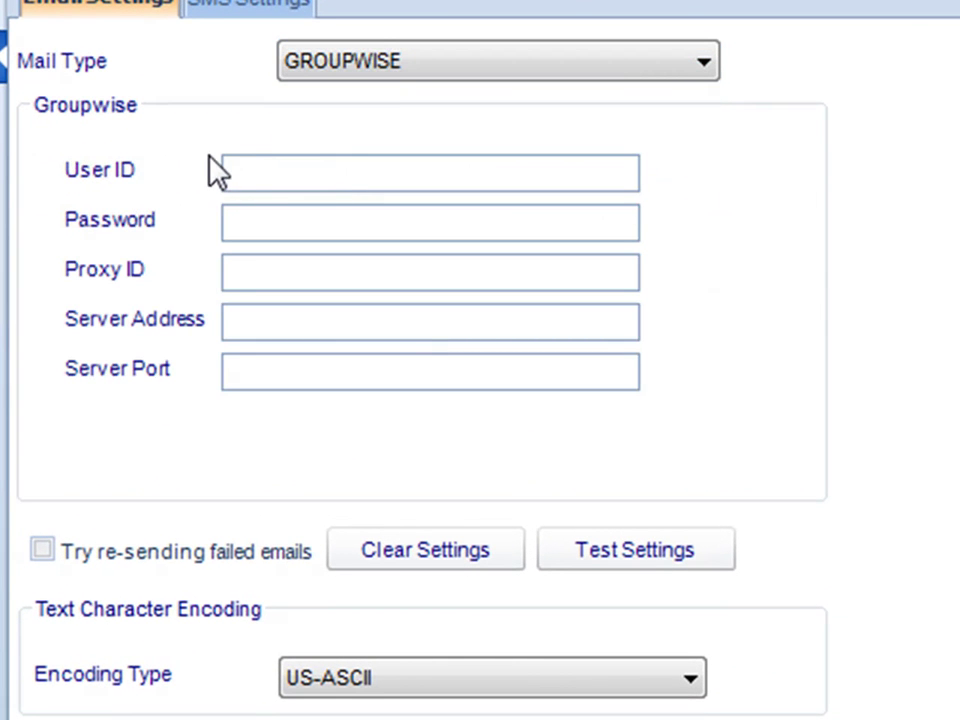
{"action": "left_click", "coordinate": [268, 178]}
{"action": "left_click", "coordinate": [279, 220]}
Run Test Settings for GroupWise, then cancel the e-mail address prompt without sending.
{"action": "left_click", "coordinate": [617, 550]}
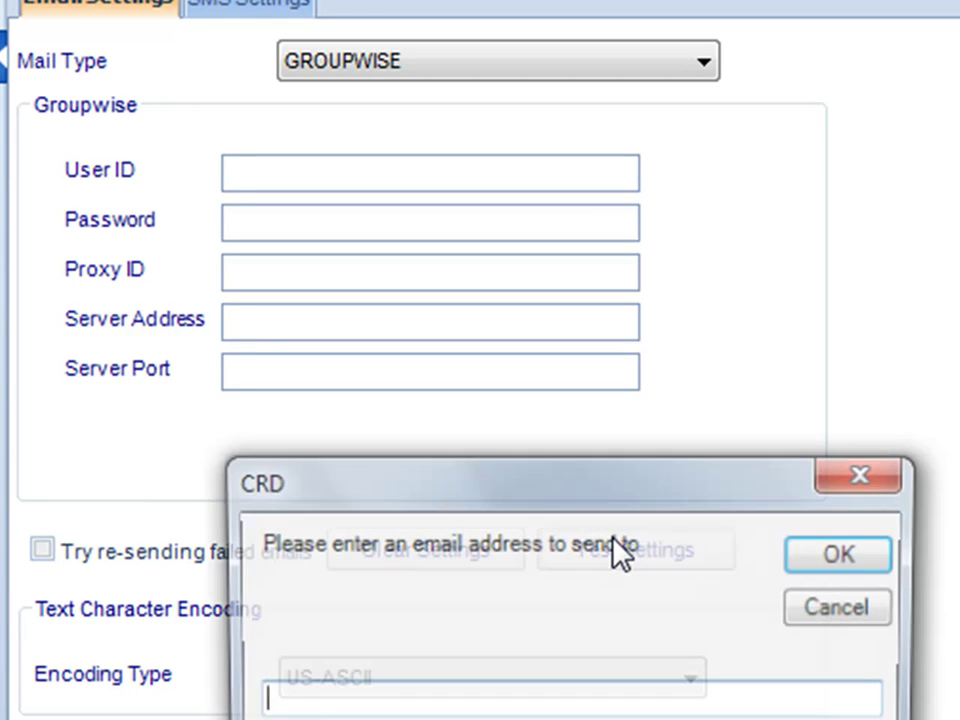
{"action": "left_click_drag", "start_coordinate": [587, 500], "coordinate": [478, 195]}
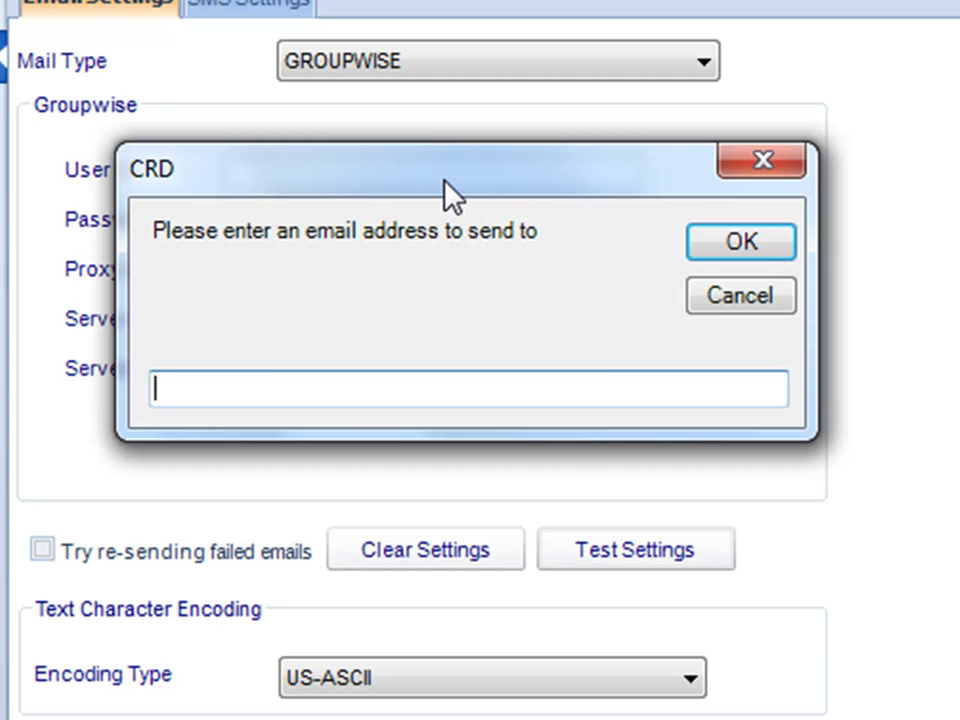
{"action": "left_click_drag", "start_coordinate": [443, 181], "coordinate": [447, 211]}
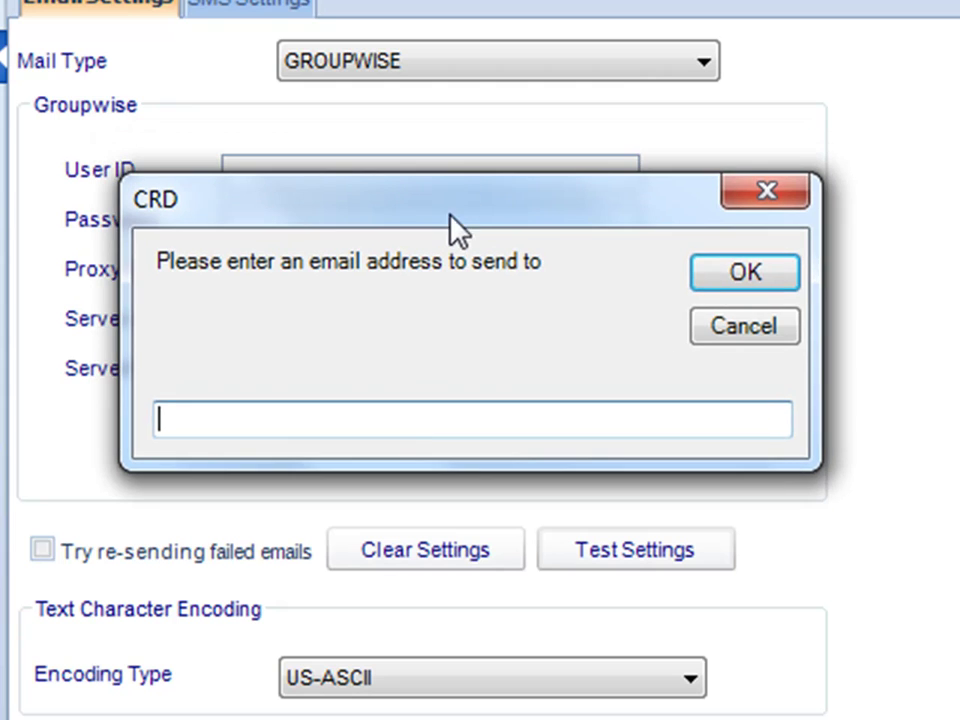
{"action": "left_click", "coordinate": [726, 336]}
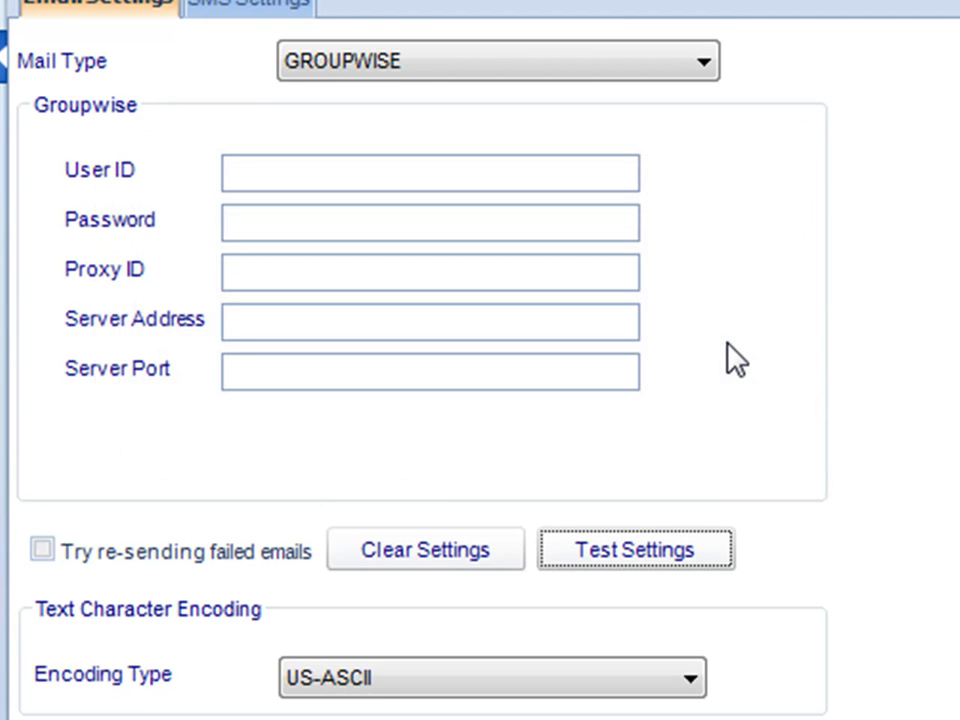
Set the Mail Type to NONE, disabling all mail server settings.
{"action": "left_click", "coordinate": [580, 60]}
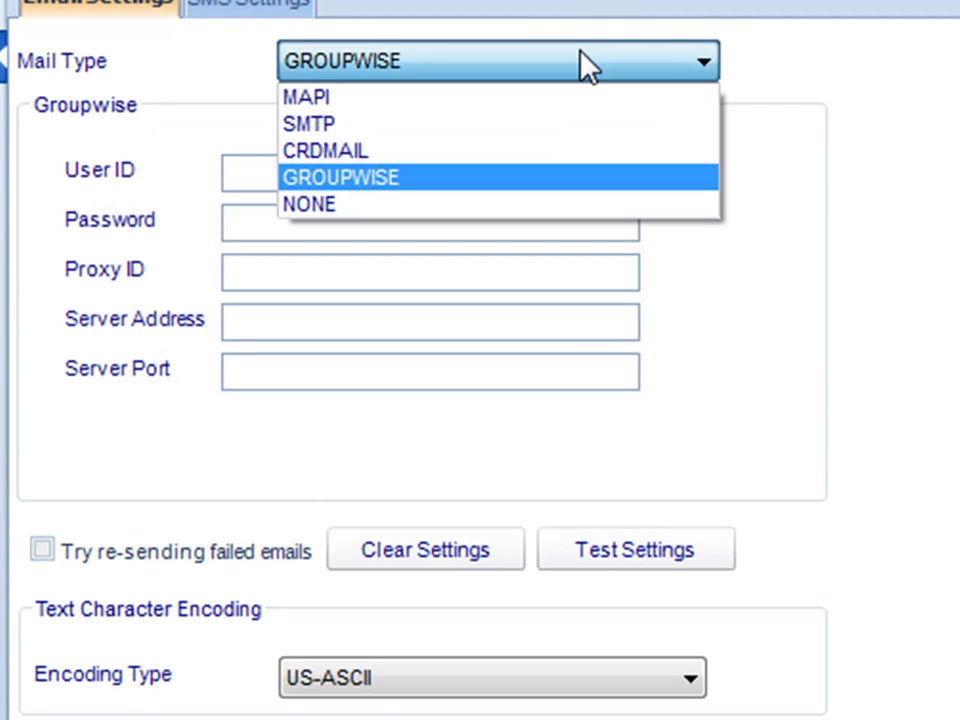
{"action": "left_click", "coordinate": [568, 205]}
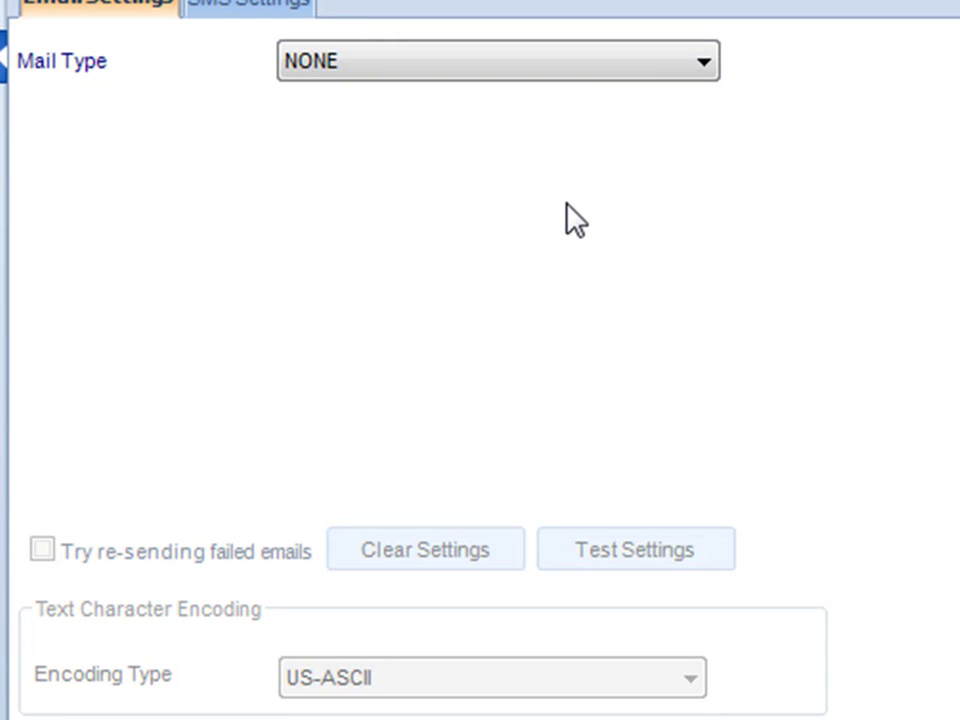